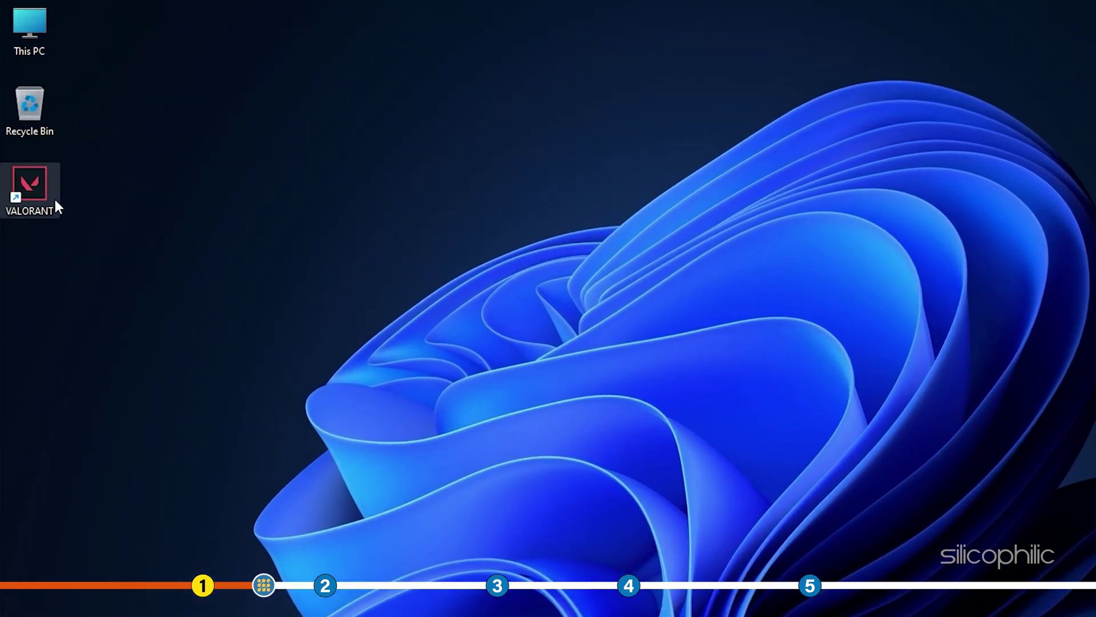
Run the VALORANT desktop shortcut as administrator from its context menu.
right_click(53, 199)
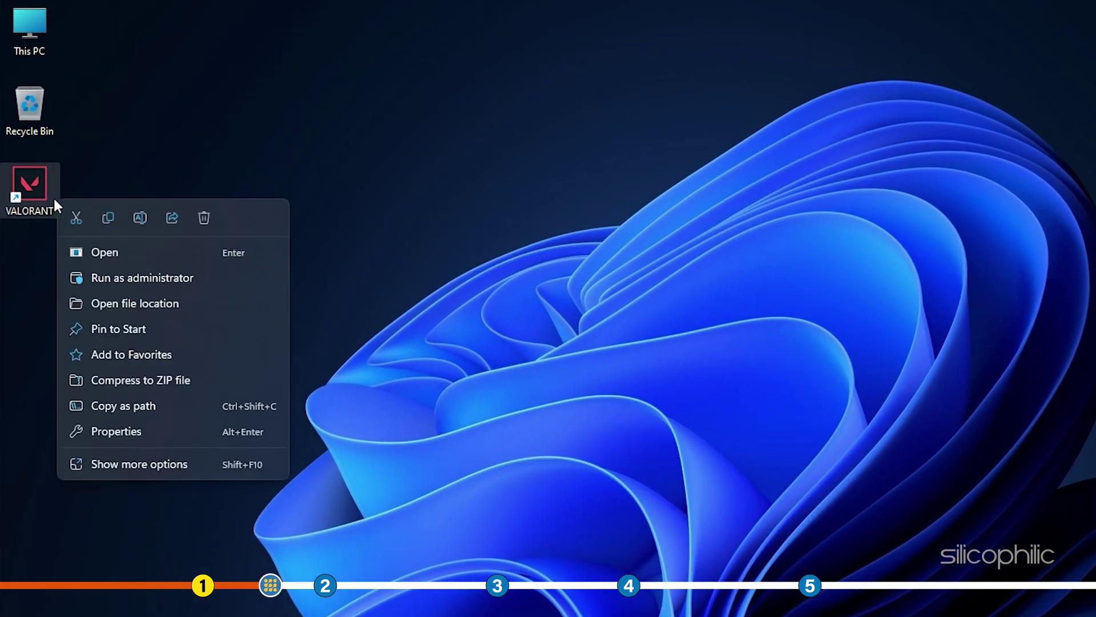
click(199, 277)
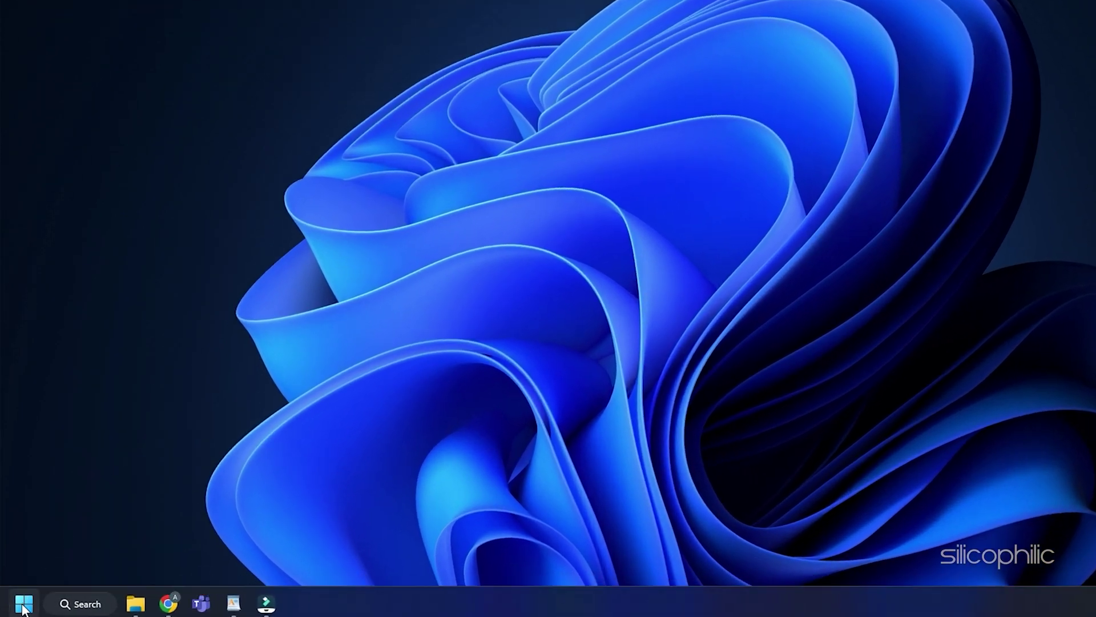
Bring up Task Manager from the Win+X menu and show the Details process list.
right_click(24, 607)
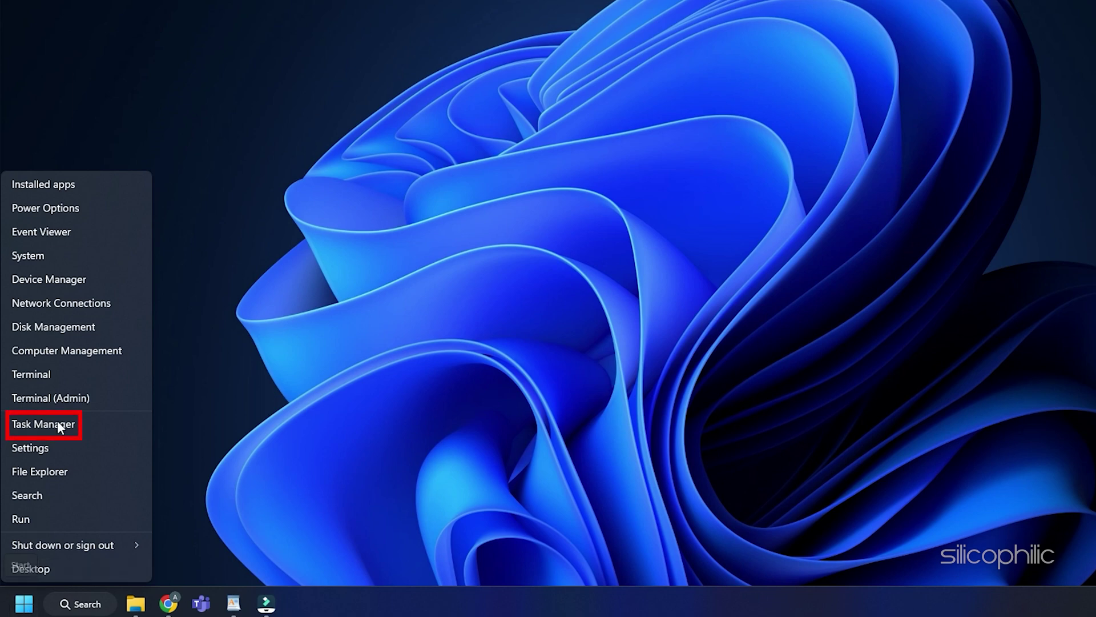
click(58, 420)
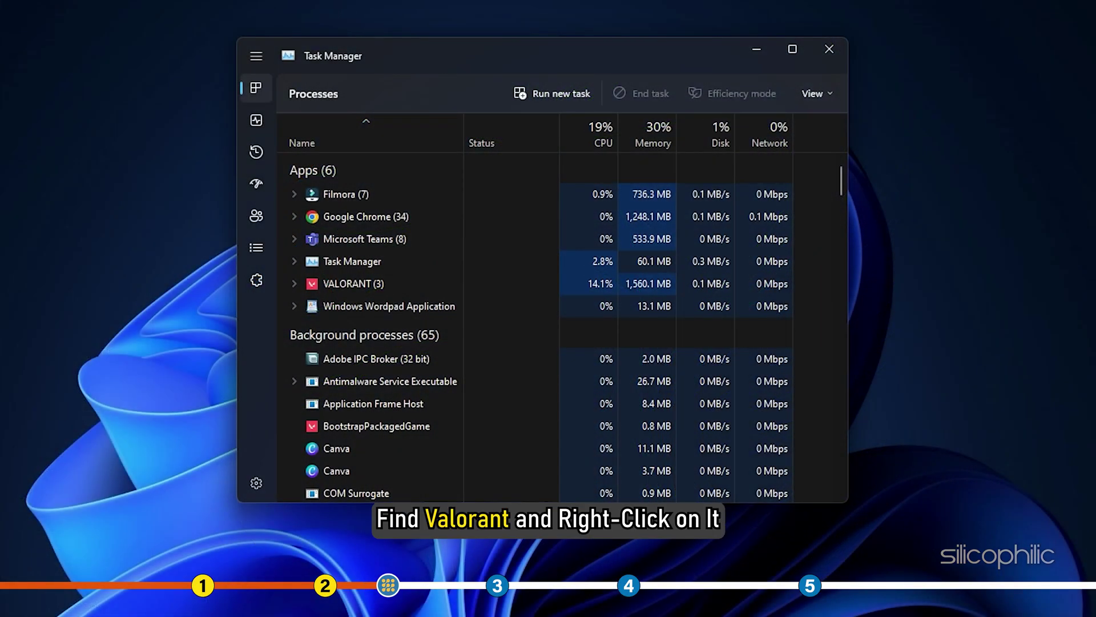
click(255, 248)
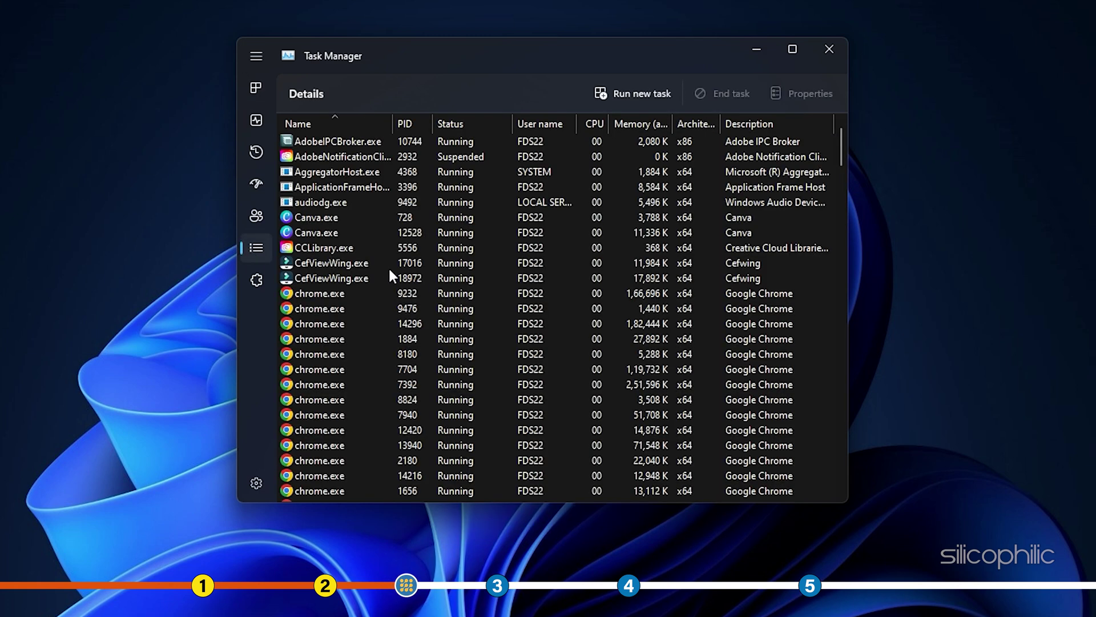
scroll(414, 271, down, 3)
scroll(472, 282, down, 5)
scroll(473, 284, down, 15)
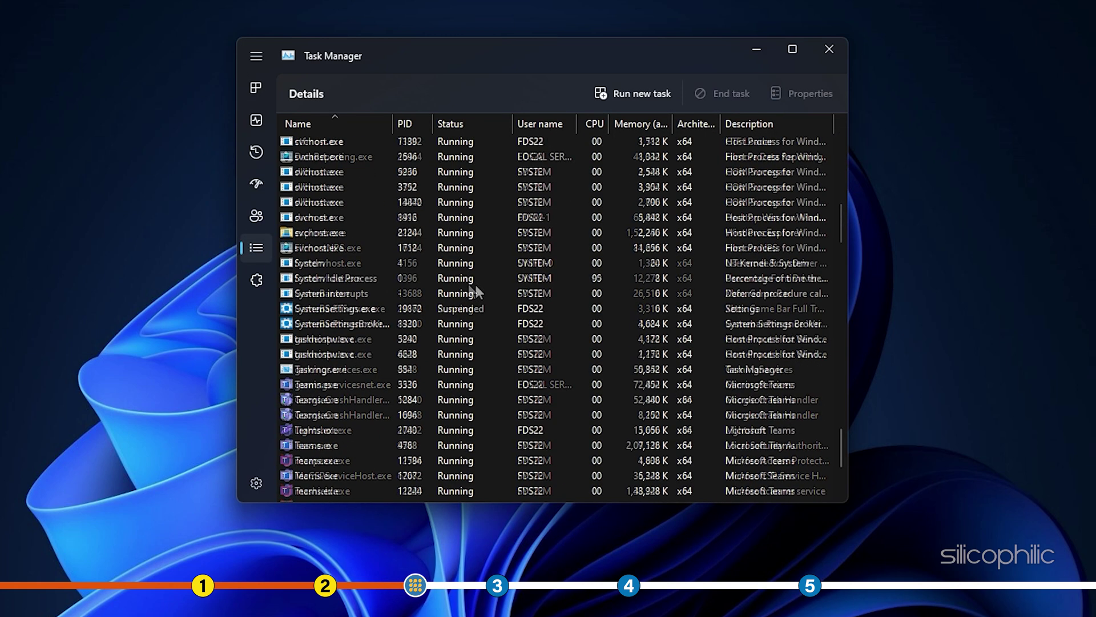
scroll(474, 282, down, 4)
scroll(475, 282, down, 2)
Change the VALORANT.exe process priority to High and confirm it.
click(362, 371)
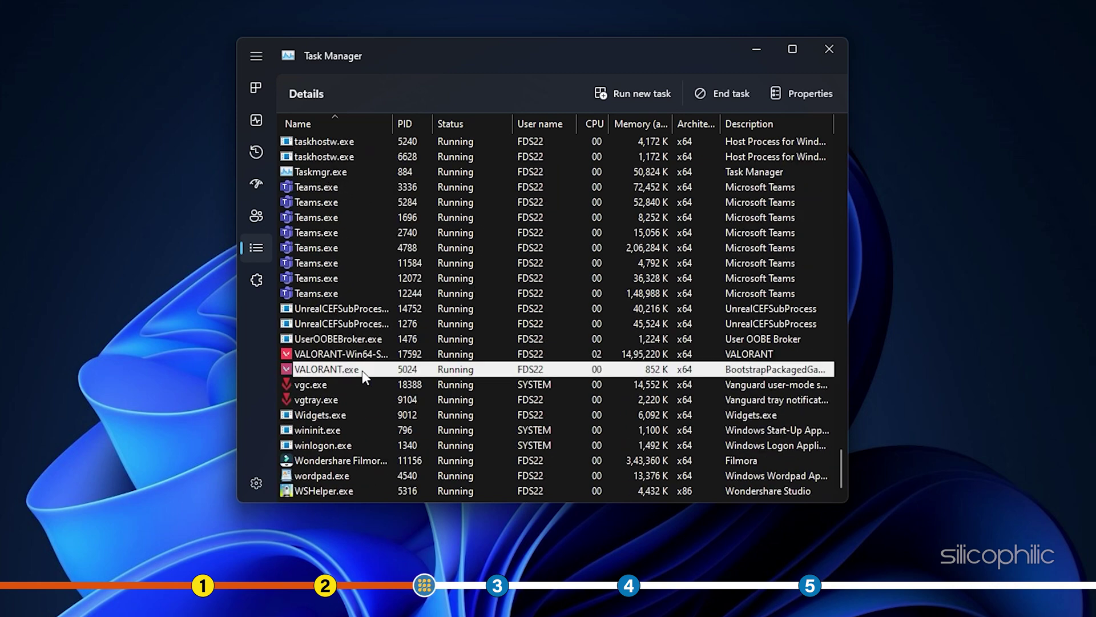
right_click(363, 370)
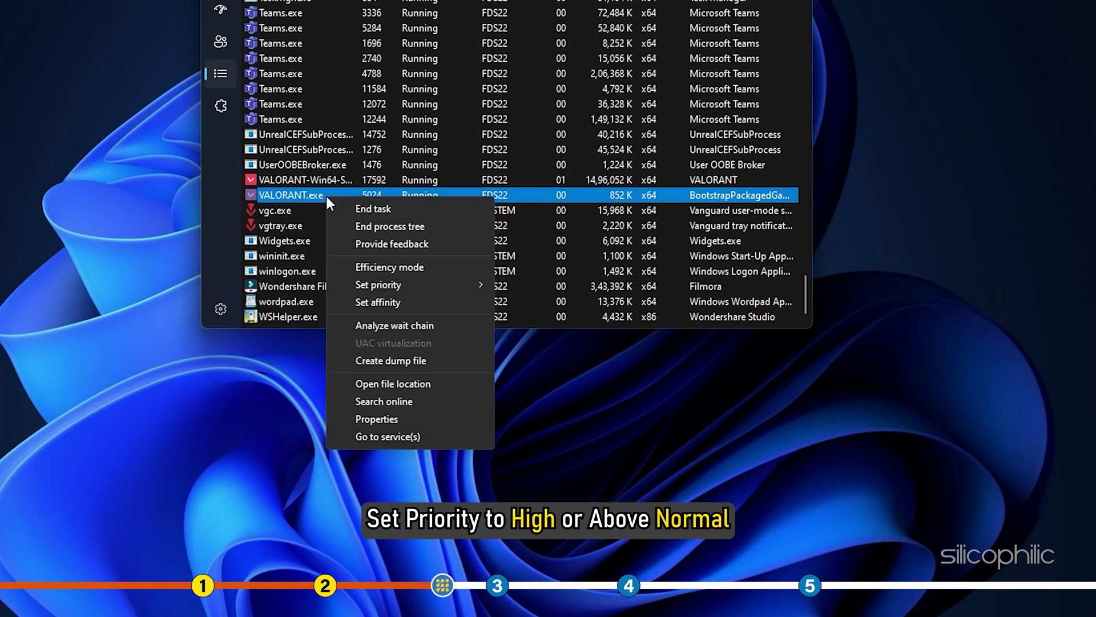
mouse_move(402, 284)
click(540, 304)
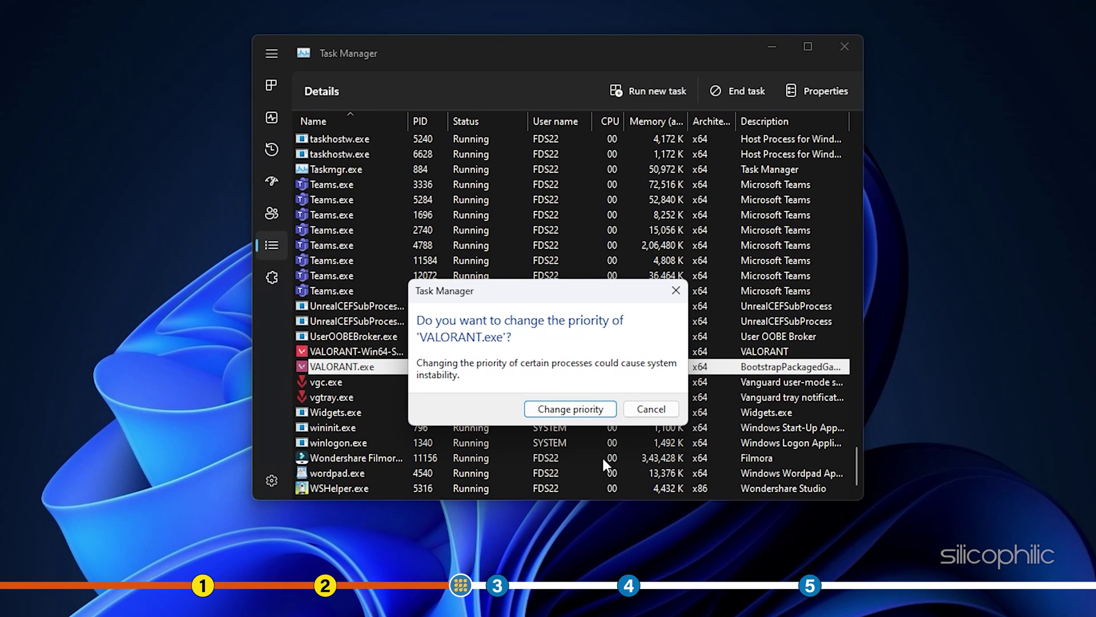
click(609, 411)
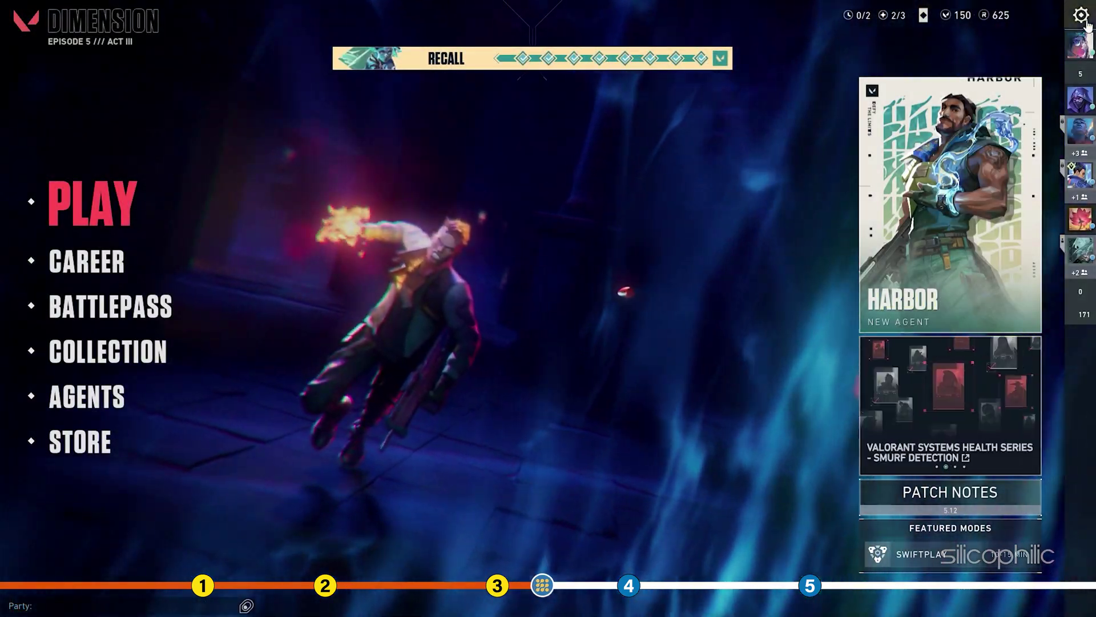
Go to VALORANT's Video settings page.
click(1081, 17)
click(585, 244)
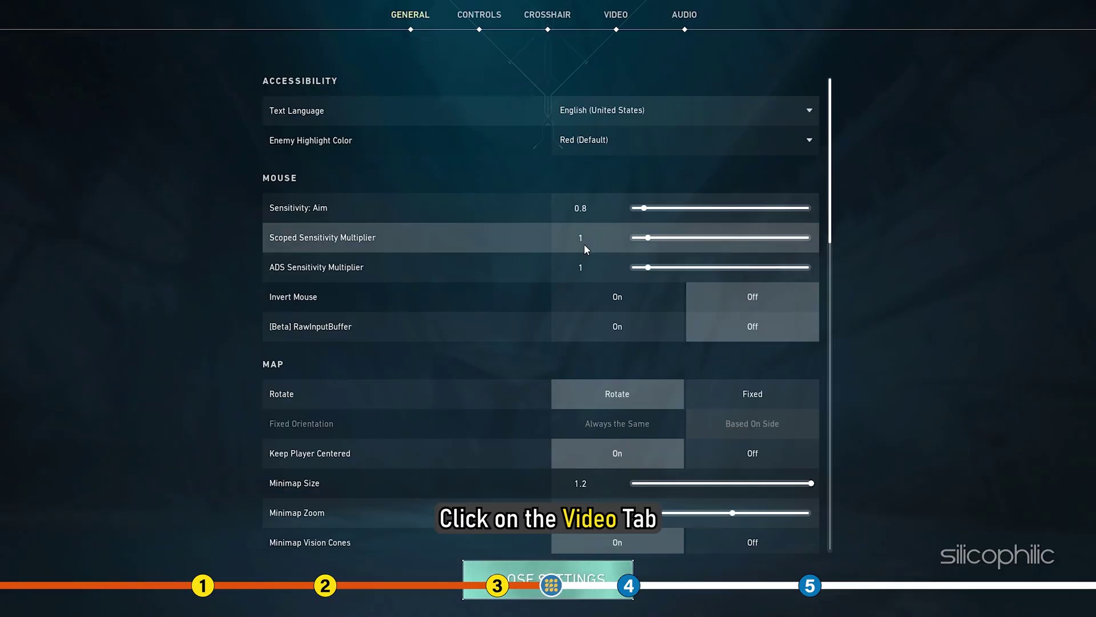
click(618, 21)
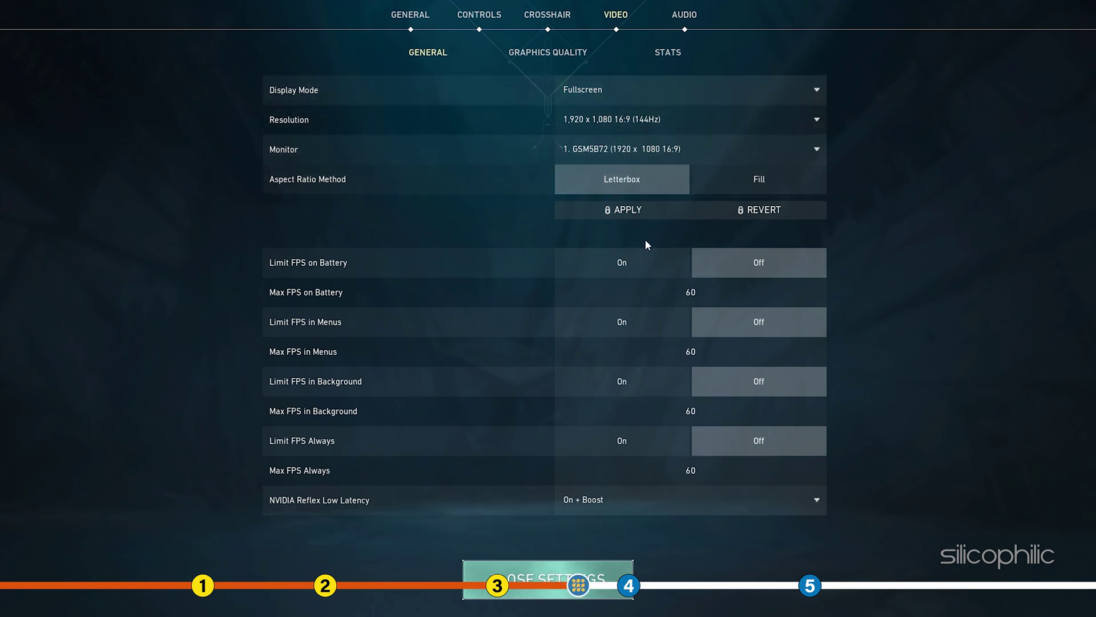
Switch Limit FPS on Battery, in Menus, in Background and Always to On.
click(648, 262)
click(650, 319)
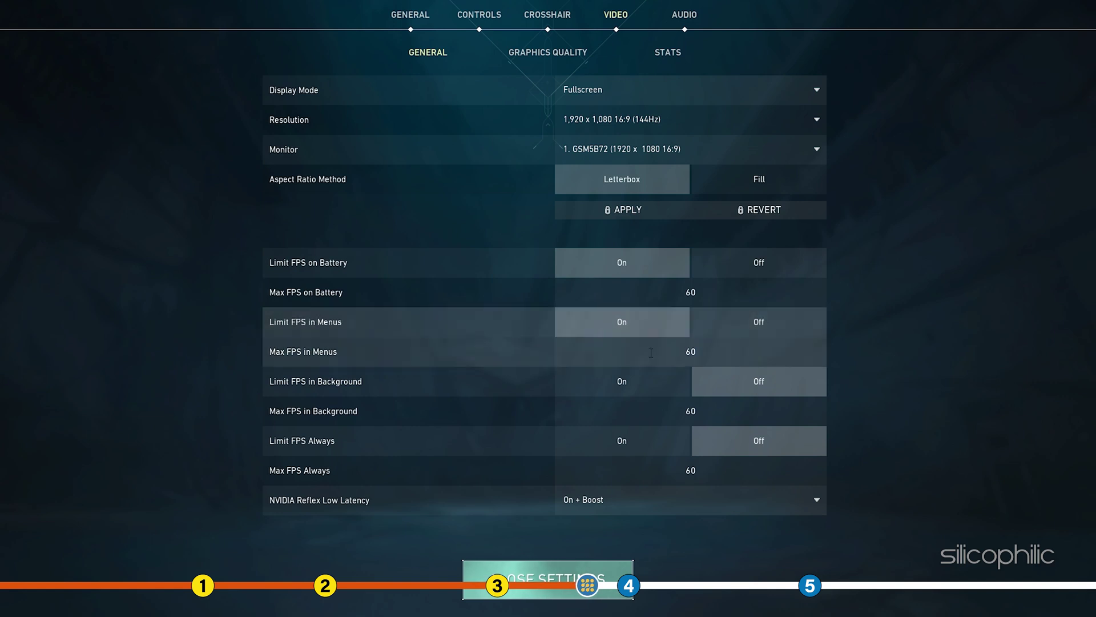
click(651, 381)
click(649, 444)
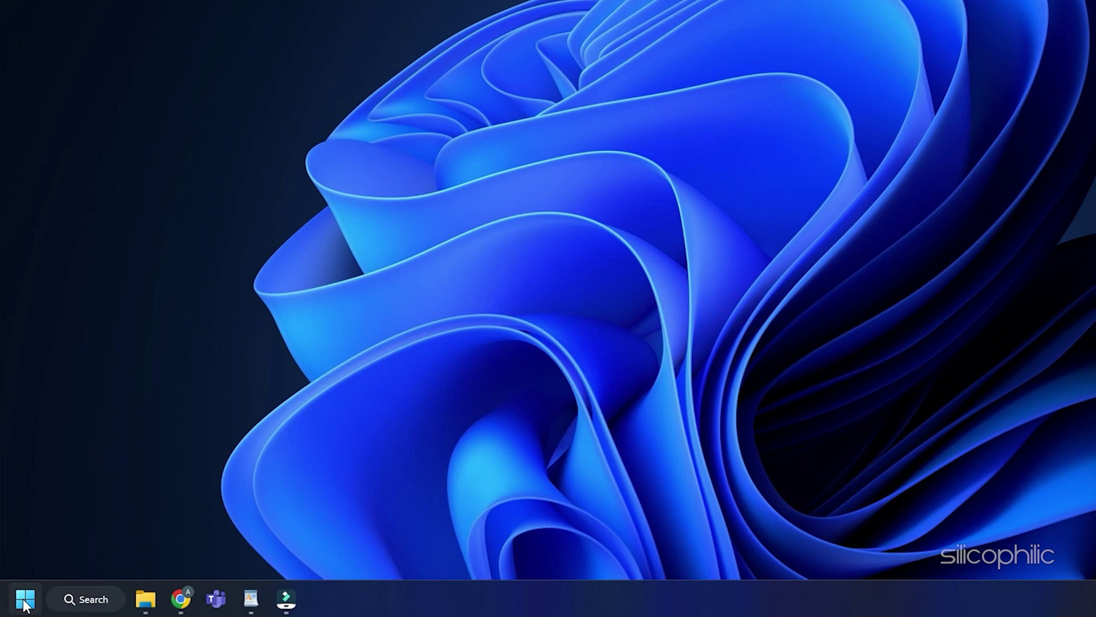
Bring up Device Manager from the Win+X menu and expand Display adapters.
right_click(24, 605)
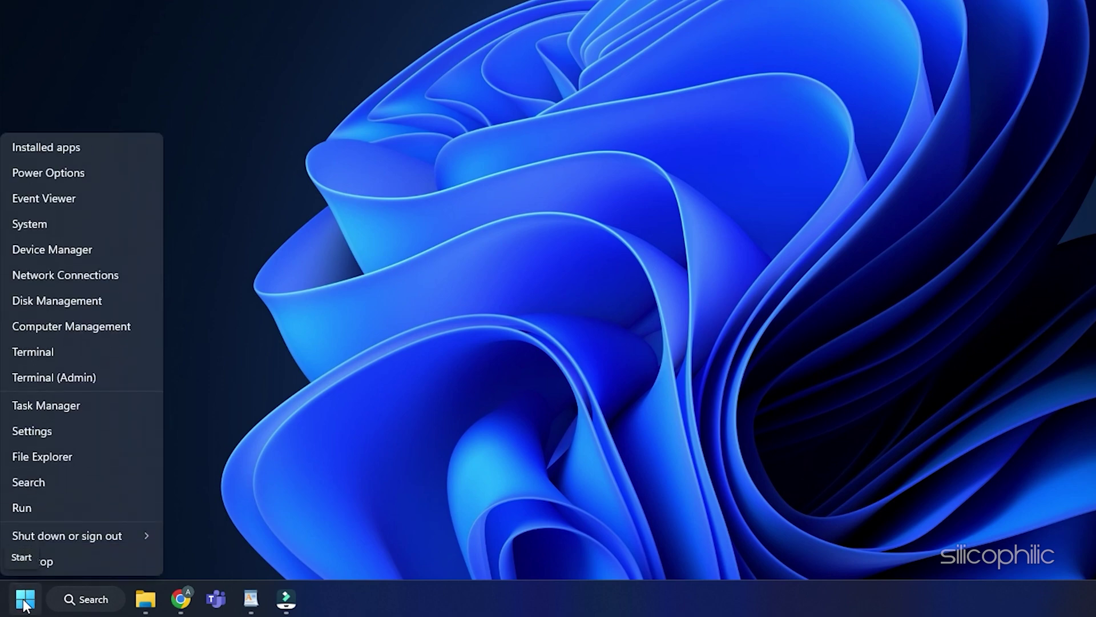
click(94, 250)
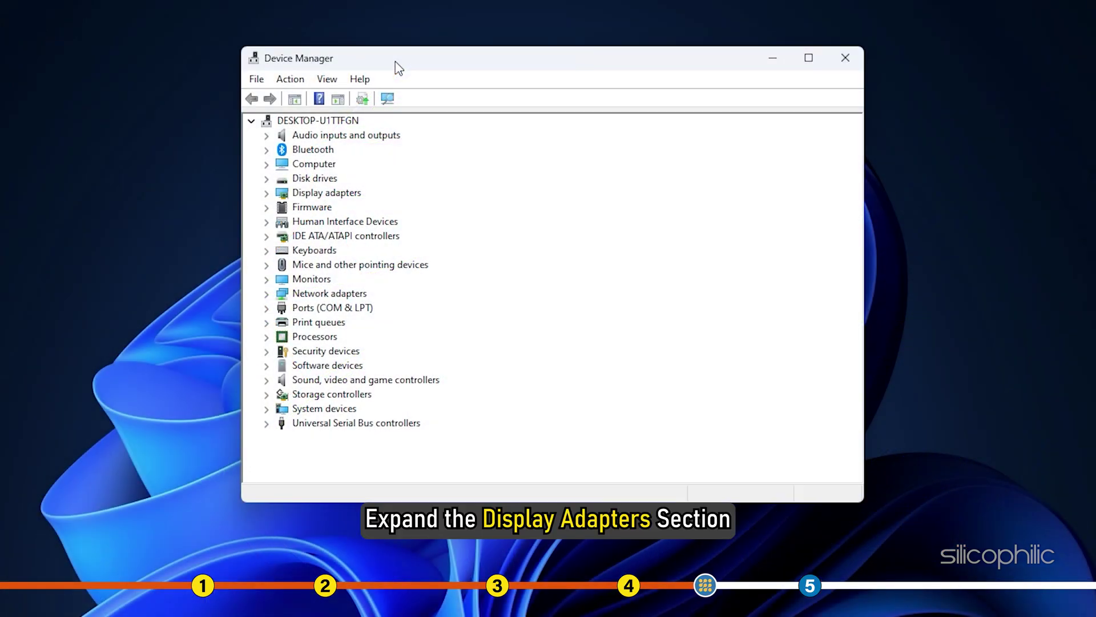
click(266, 192)
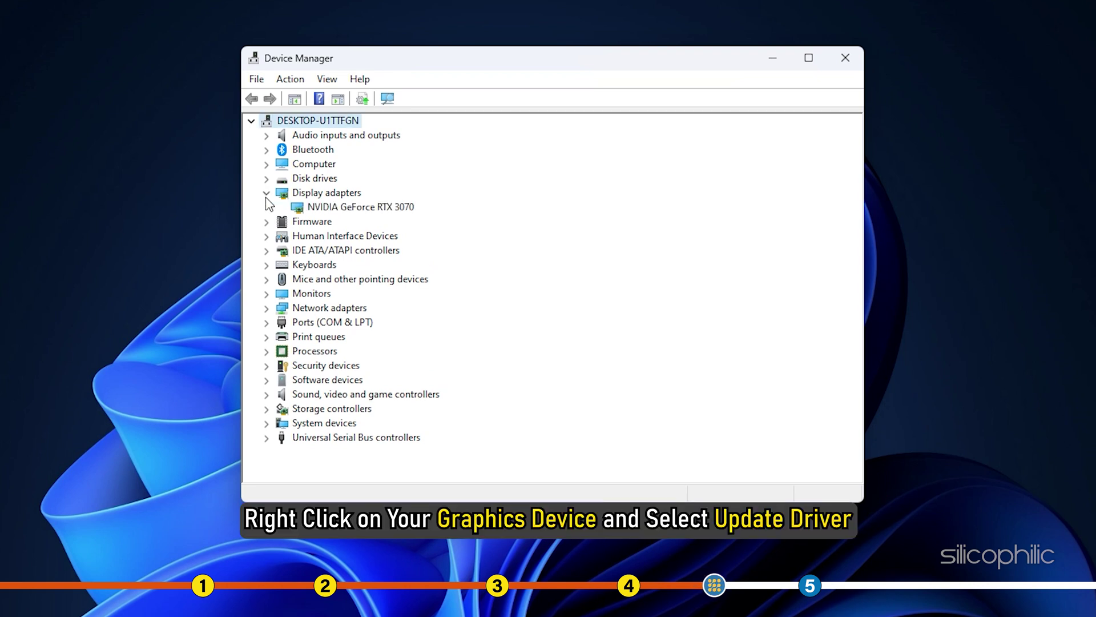
Update the NVIDIA GeForce RTX 3070 driver with automatic search.
right_click(418, 212)
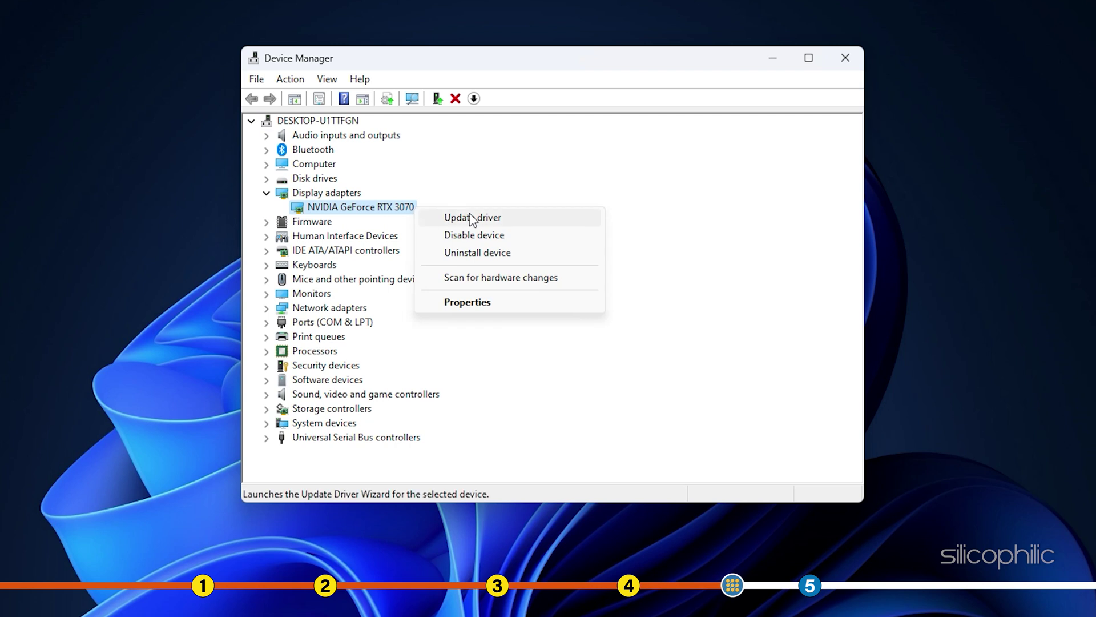
click(505, 224)
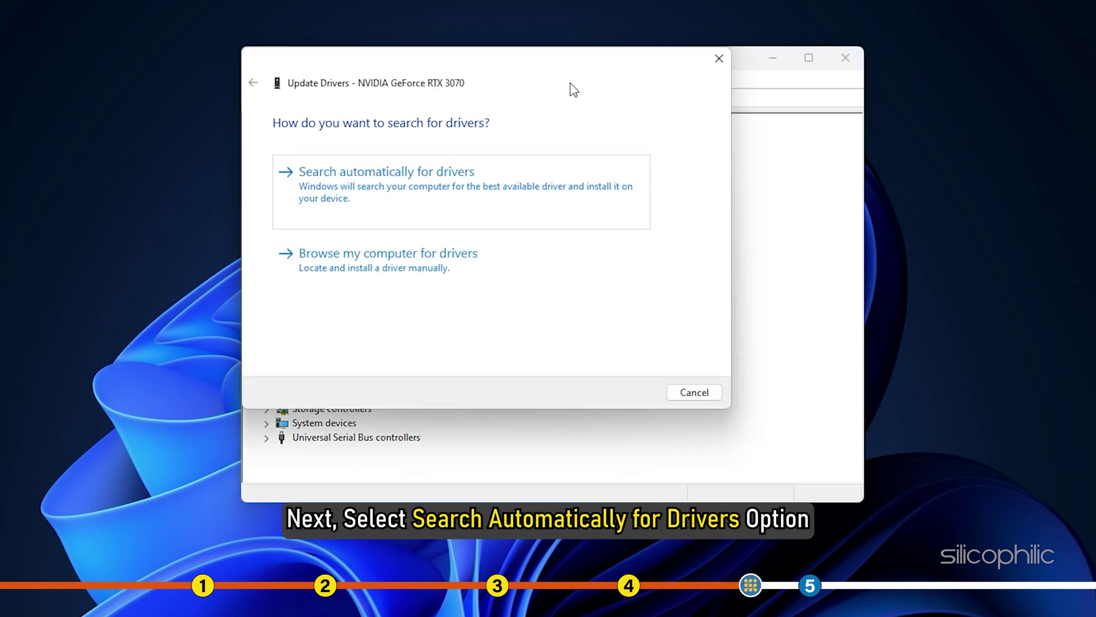
click(482, 177)
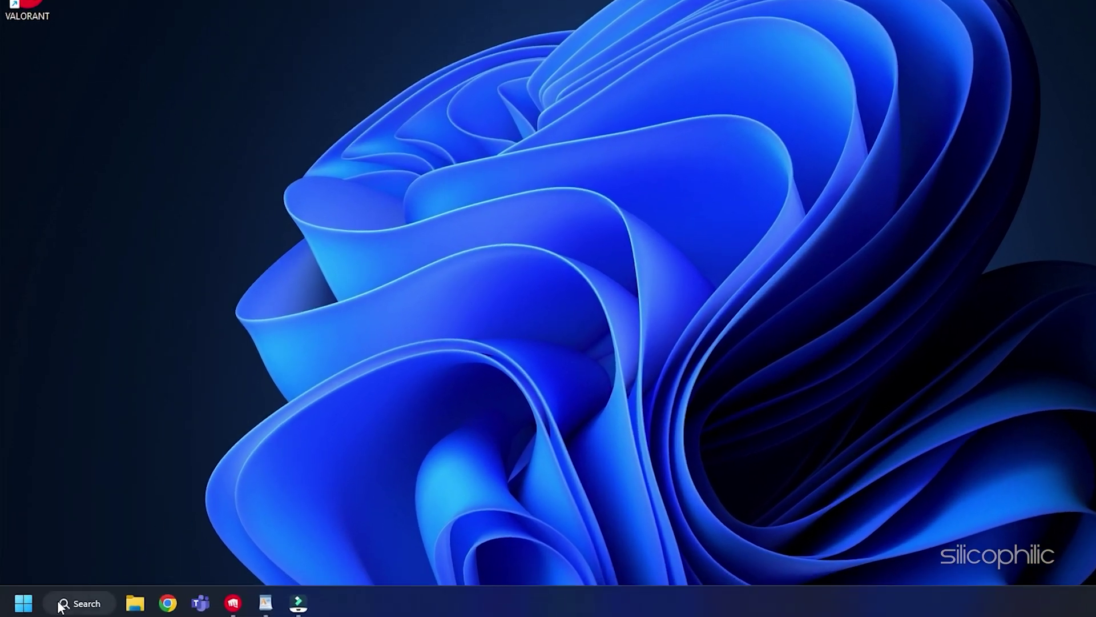
Reach Programs and Features in Control Panel via Windows search.
click(61, 606)
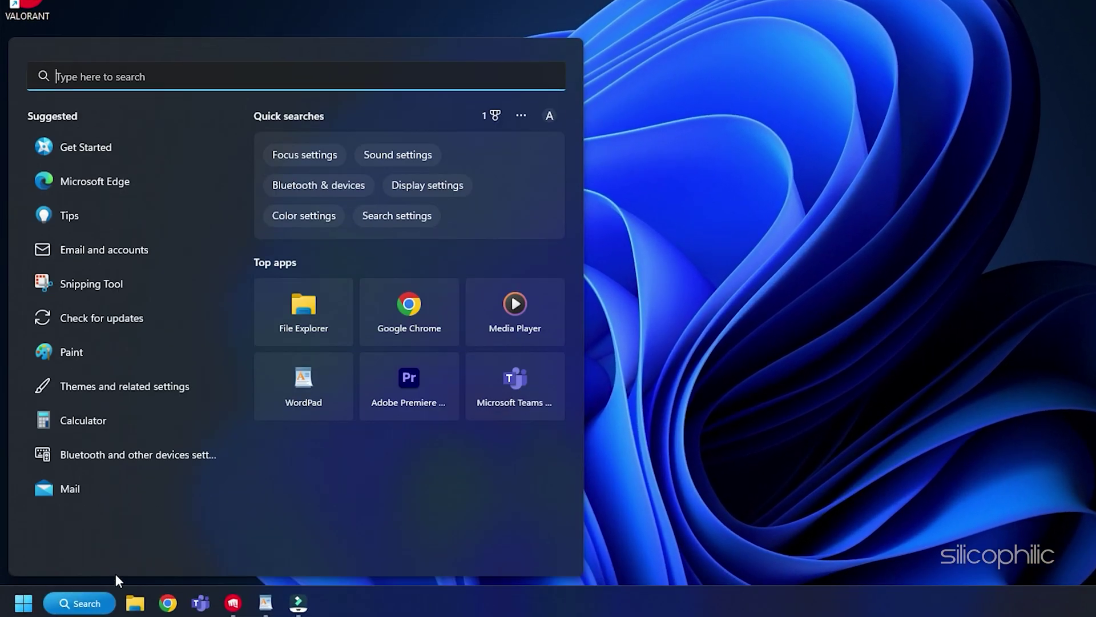
text(control panel)
click(120, 192)
click(377, 319)
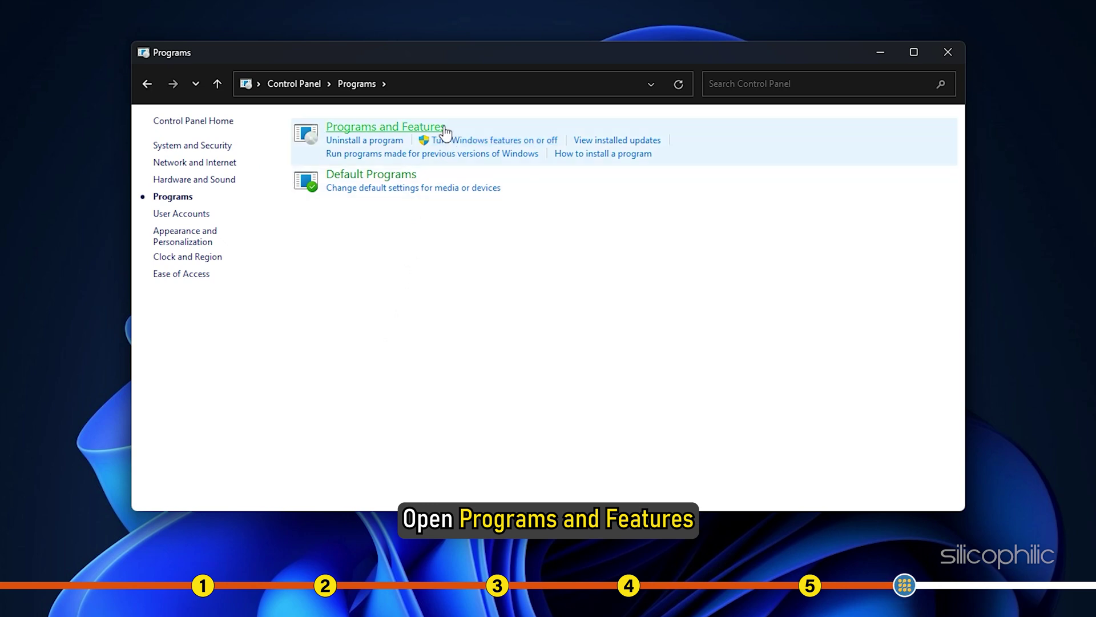
click(442, 128)
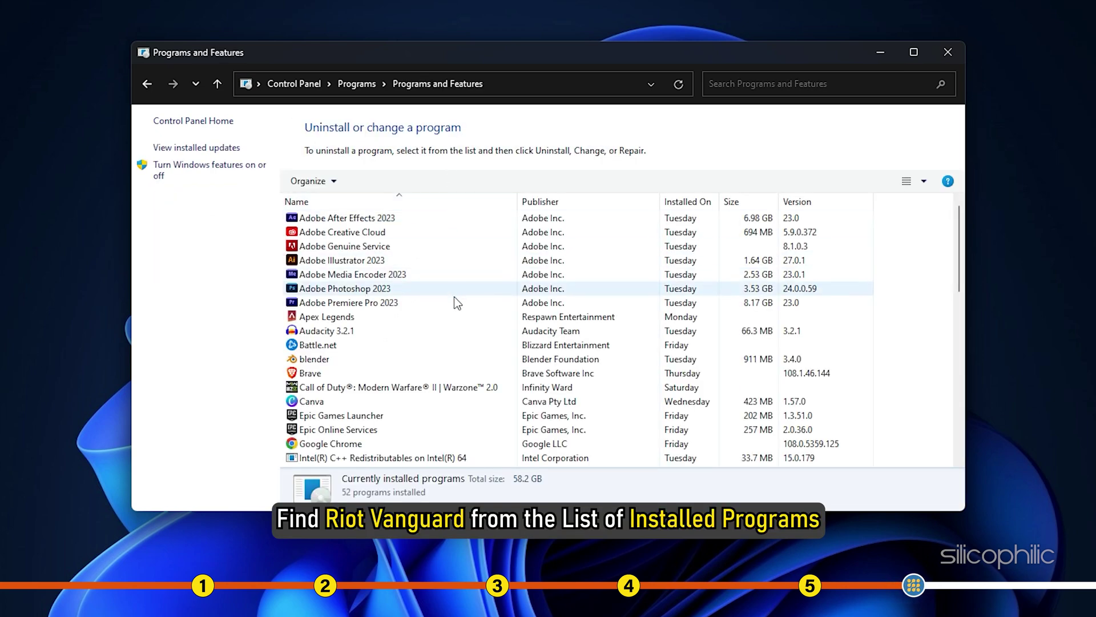
scroll(453, 299, down, 1)
scroll(453, 300, down, 4)
scroll(451, 309, down, 5)
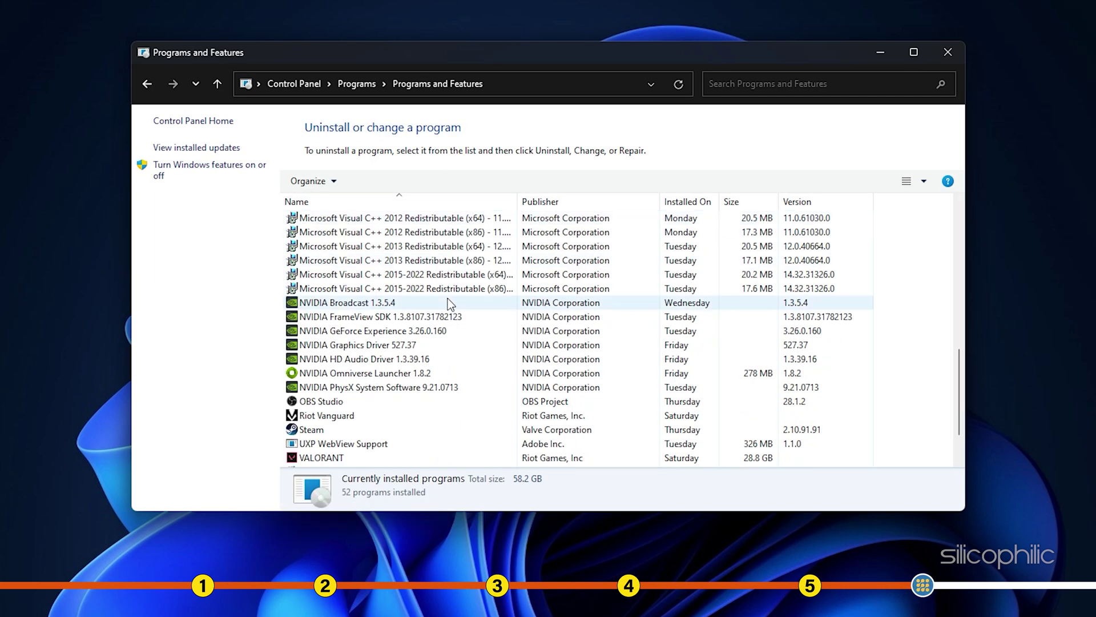
scroll(420, 313, down, 2)
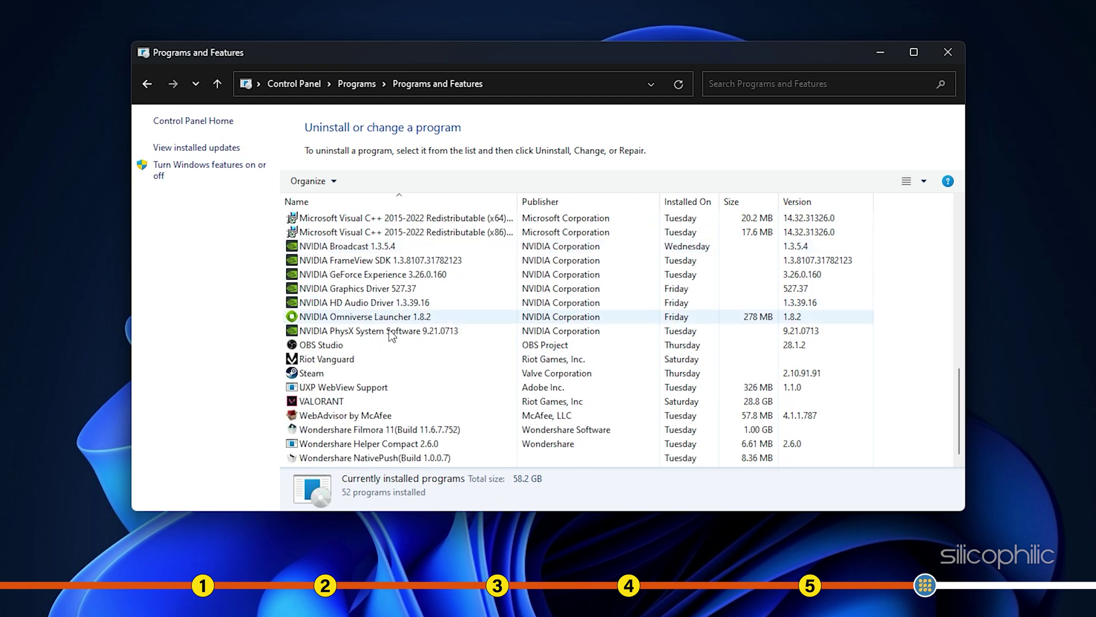
Uninstall Riot Vanguard and approve the UAC prompt.
click(355, 359)
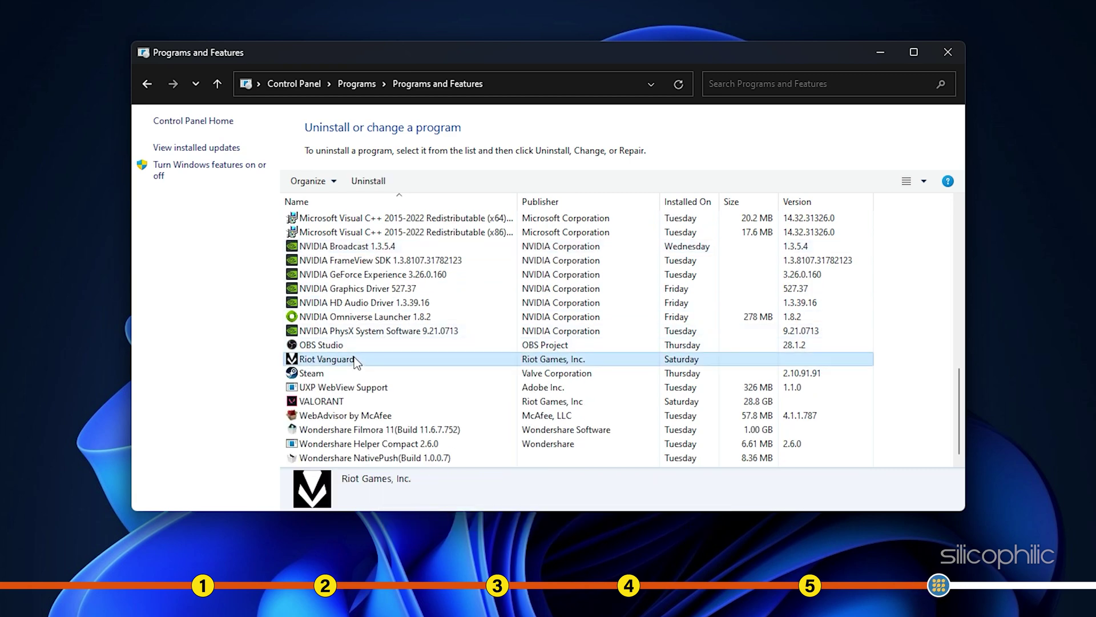
click(386, 188)
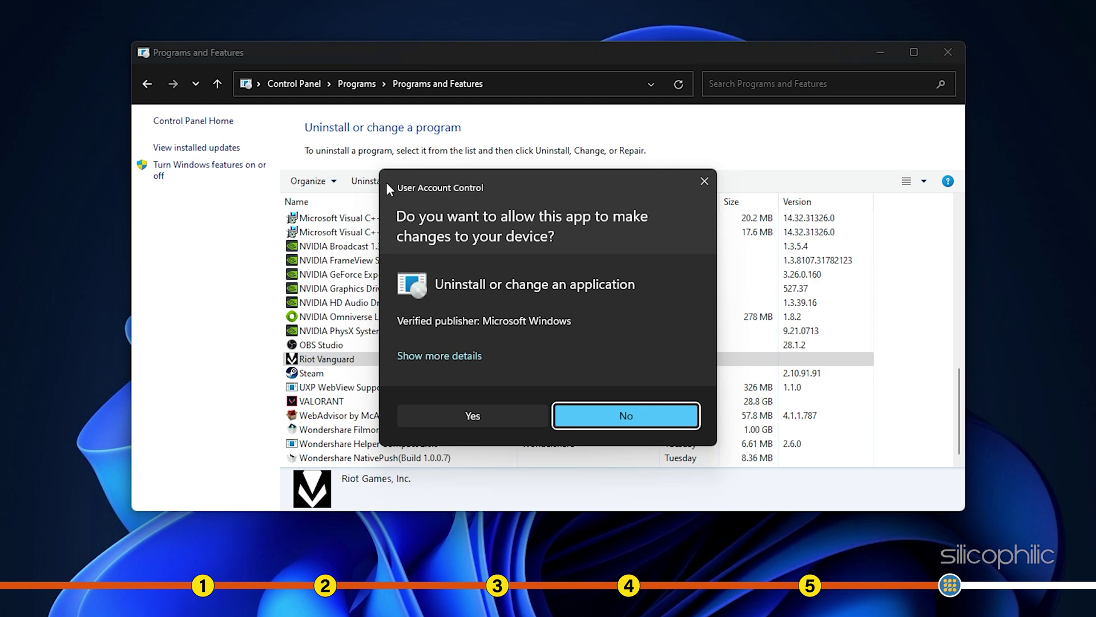
click(483, 419)
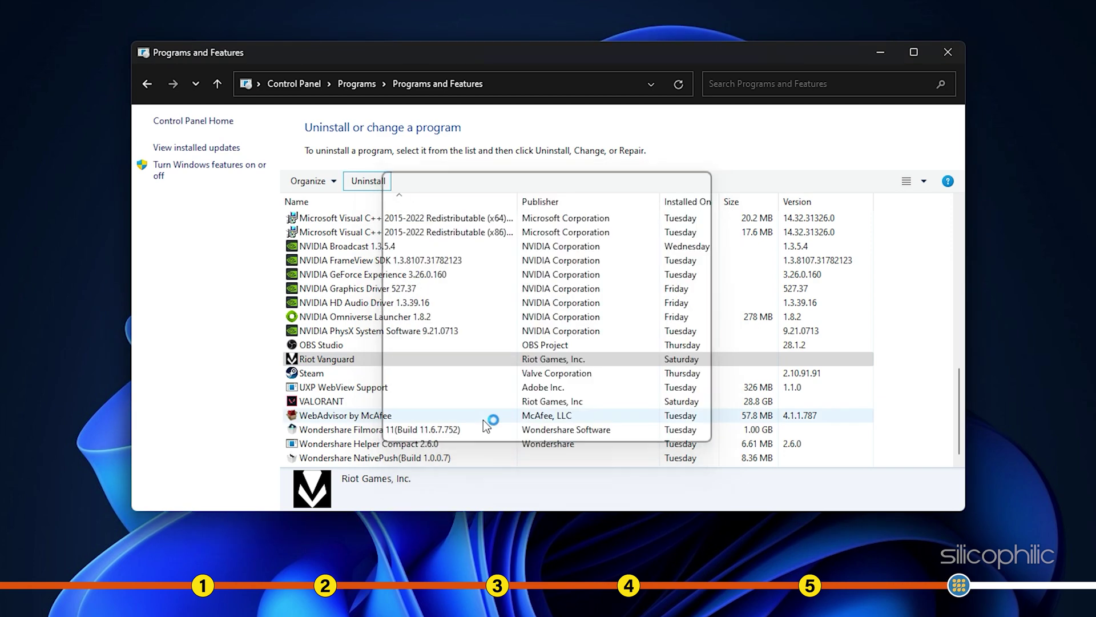